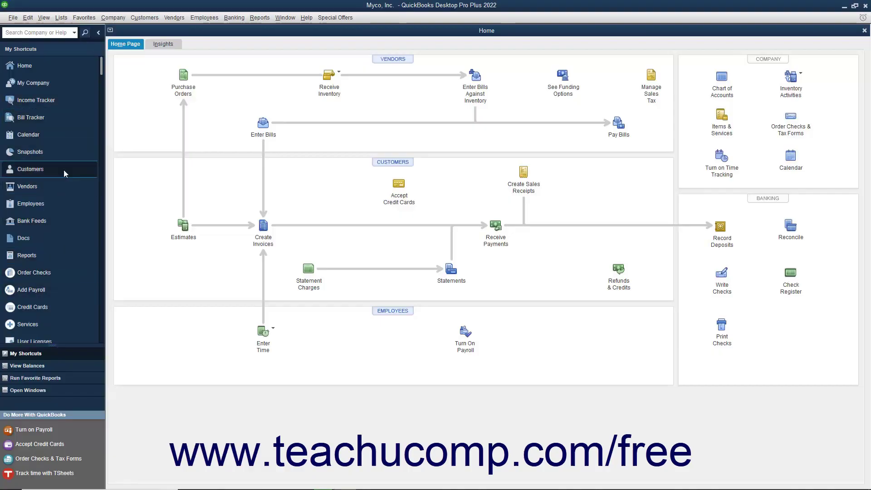
scroll(64, 172, "down", 3)
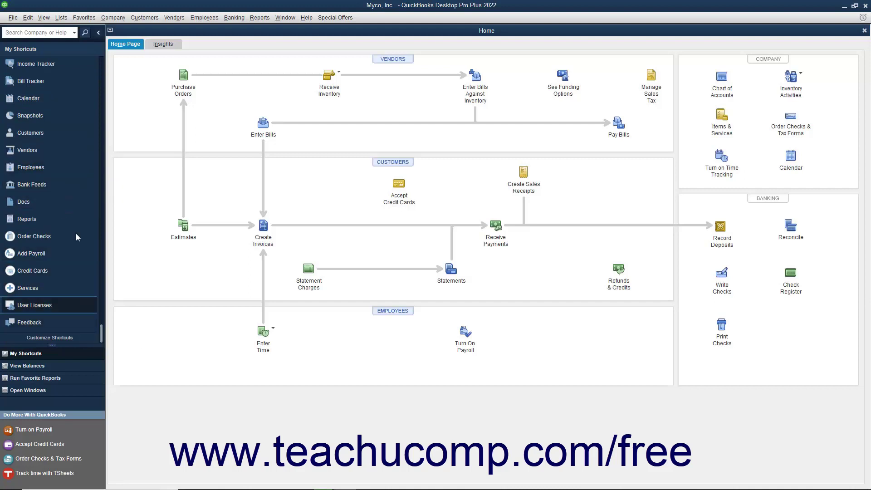
- Open Customize Icon Bar from the View menu to see the current shortcuts
left_click(44, 17)
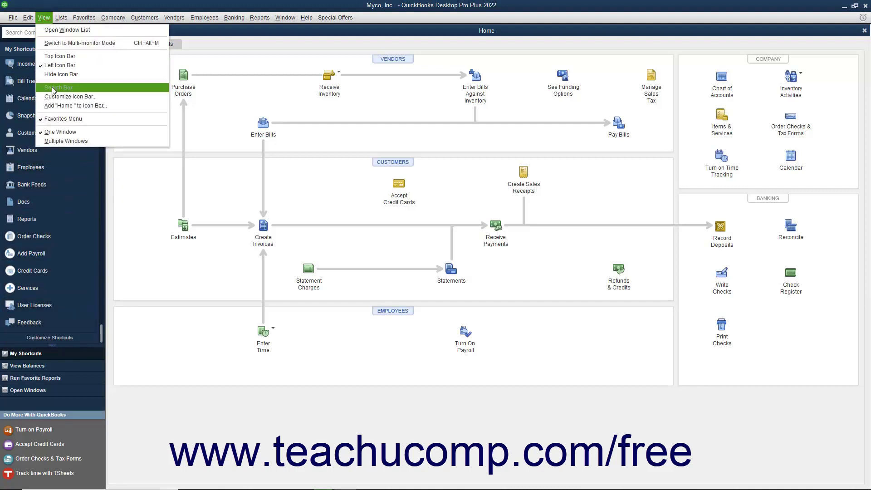
left_click(55, 98)
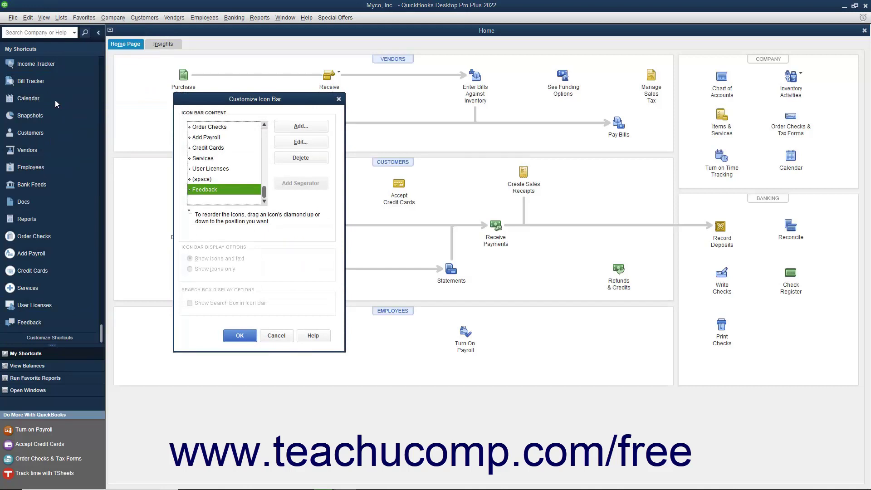
scroll(220, 157, "up", 3)
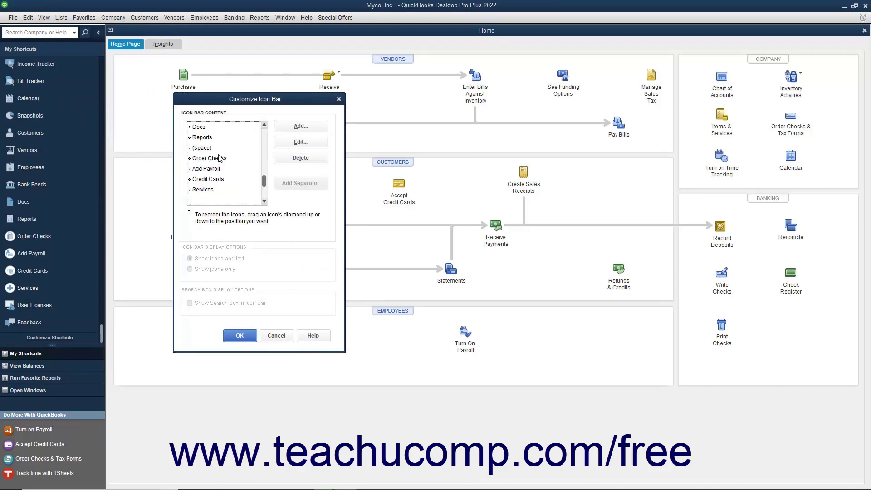
scroll(220, 157, "up", 2)
scroll(220, 158, "down", 5)
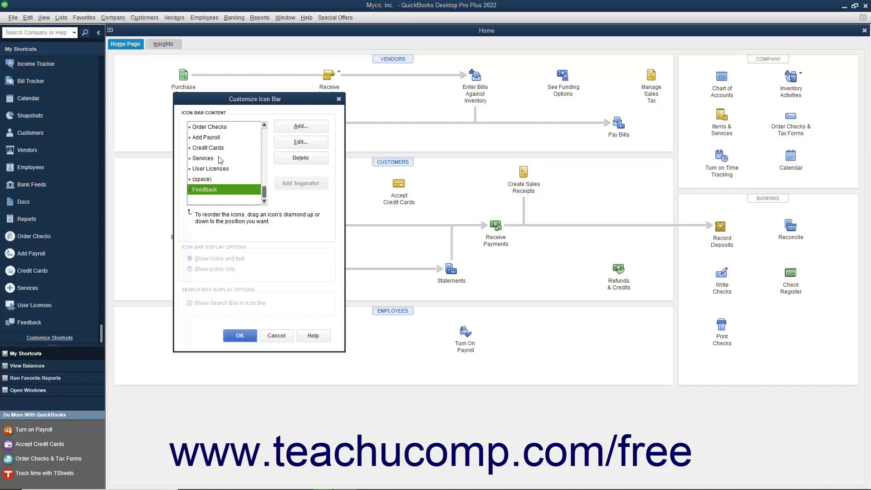
- Add a Back Up Data item with an icon, label 'Backup' and description 'Back Up Data'
left_click(298, 129)
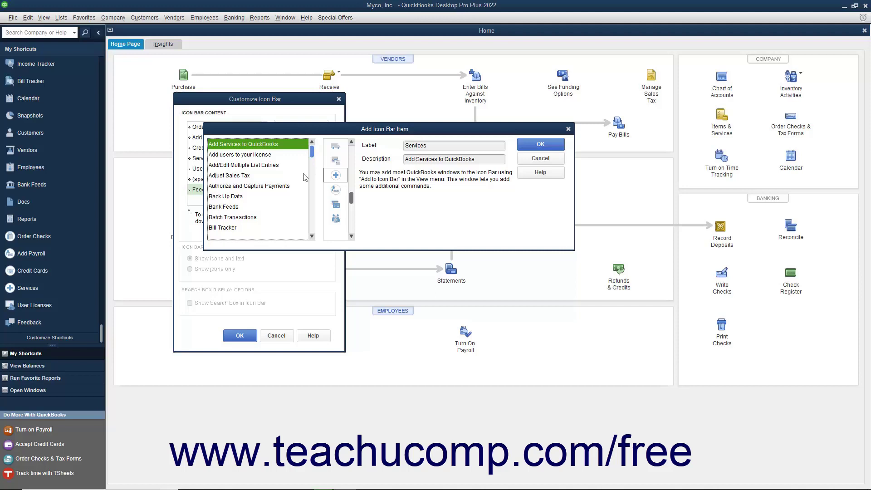
scroll(259, 176, "down", 2)
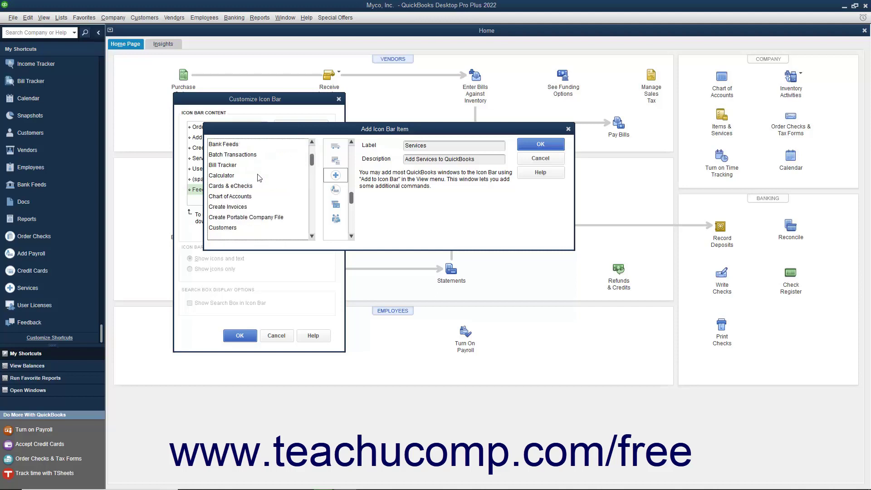
scroll(259, 178, "up", 2)
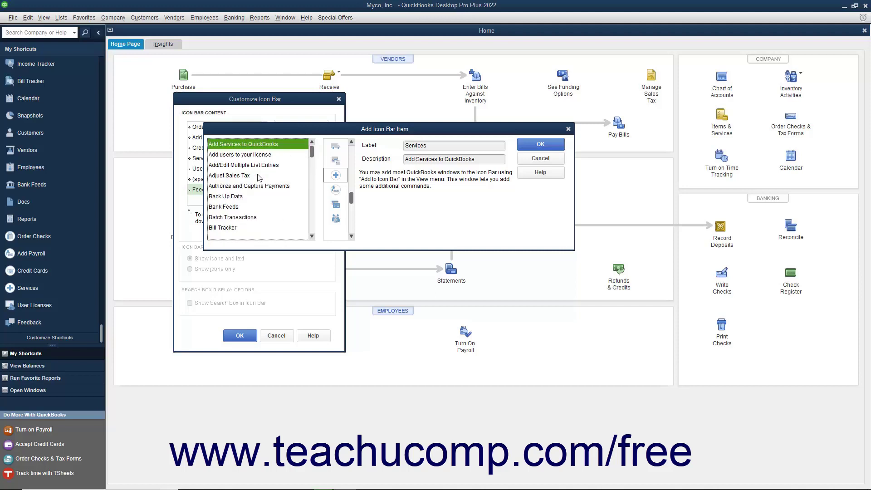
left_click(239, 198)
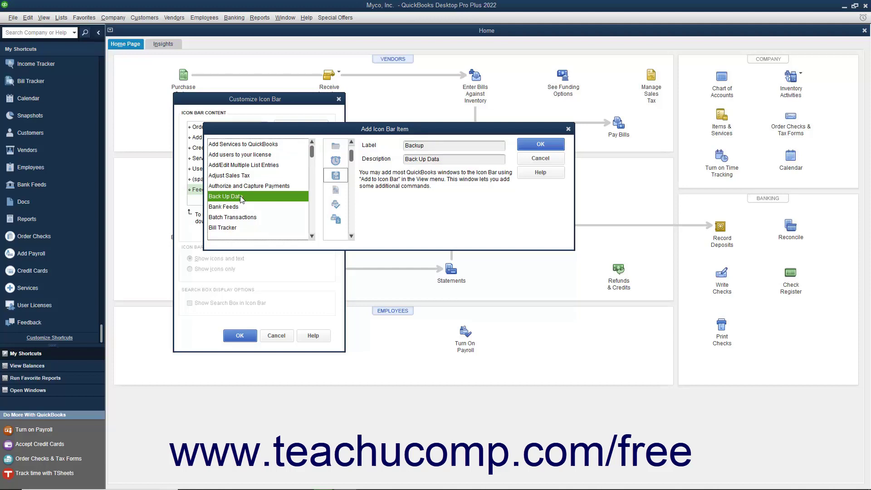
left_click(333, 178)
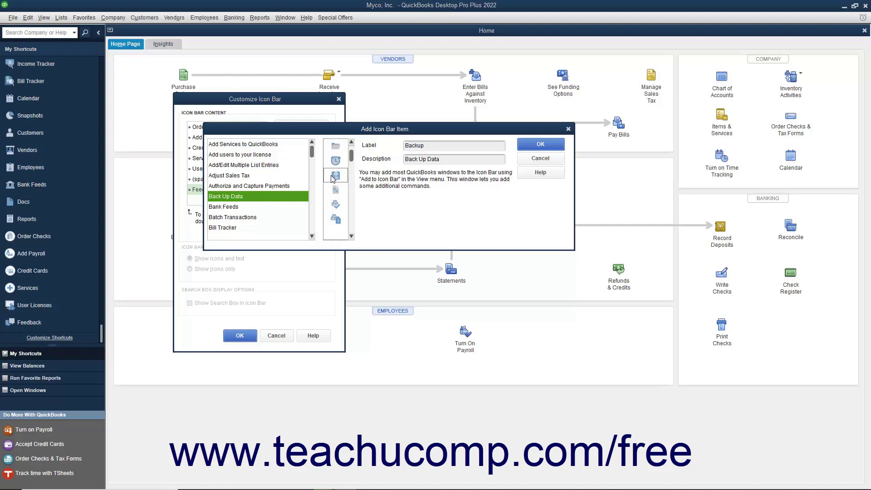
left_click(431, 146)
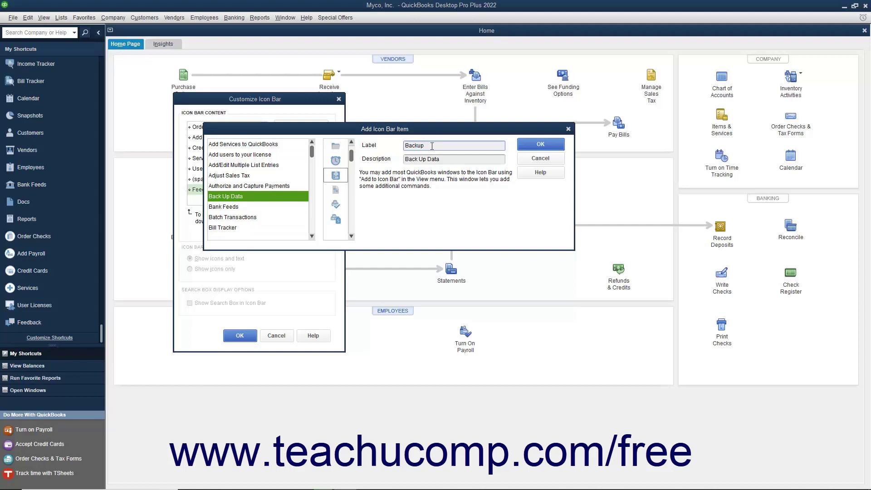
left_click(442, 159)
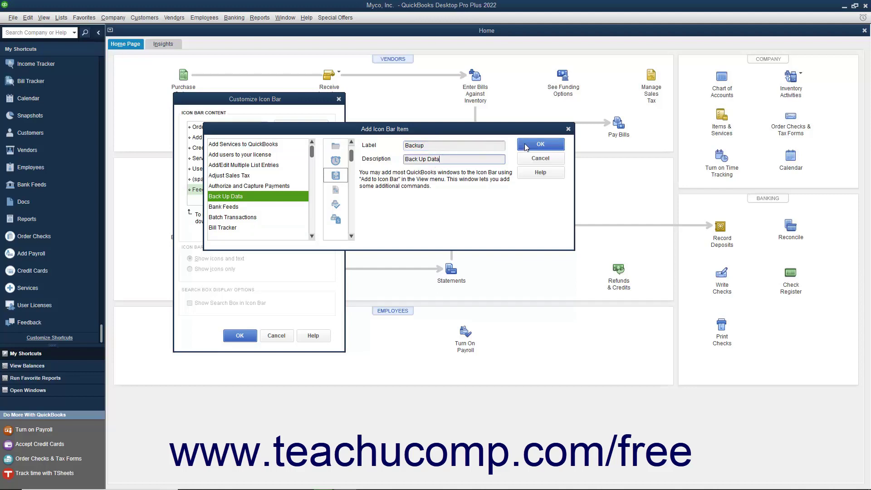
- Save the Backup shortcut to the icon bar, test it, and cancel the backup wizard
left_click(541, 144)
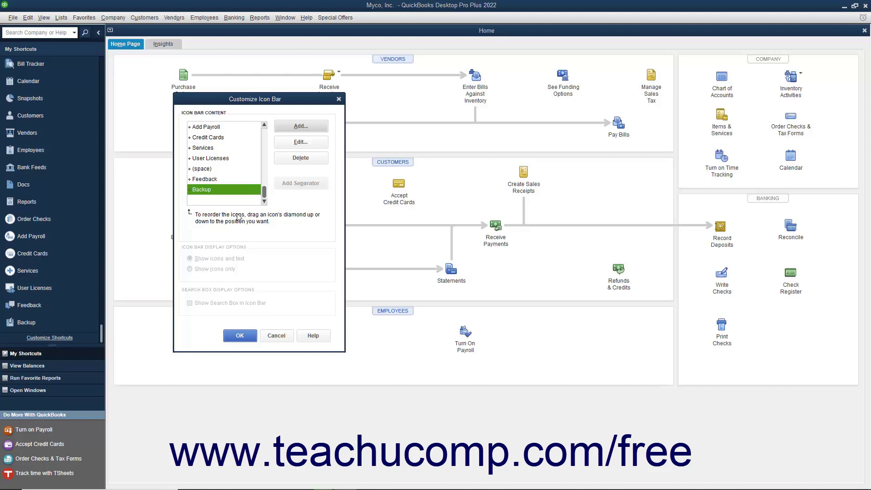
left_click(240, 335)
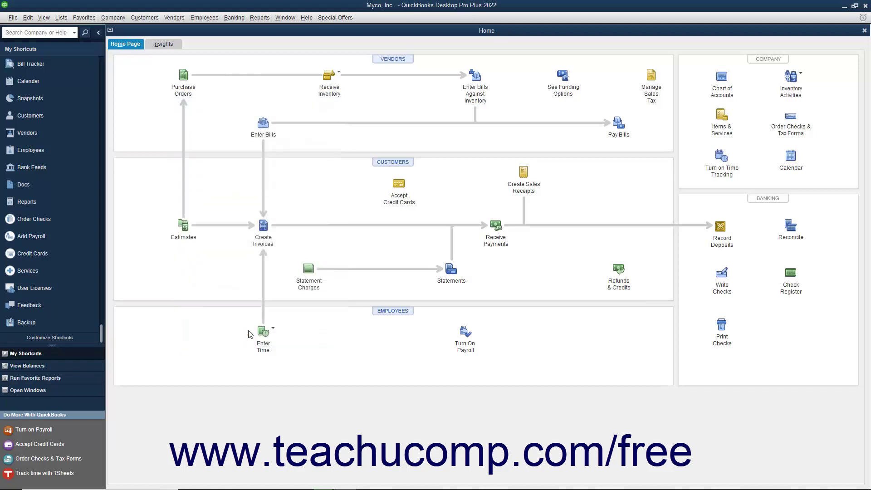
left_click(75, 321)
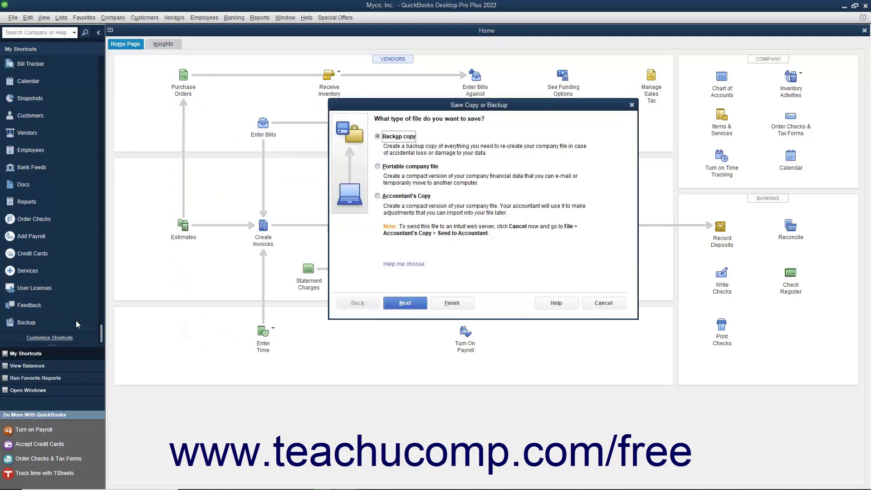
left_click(603, 303)
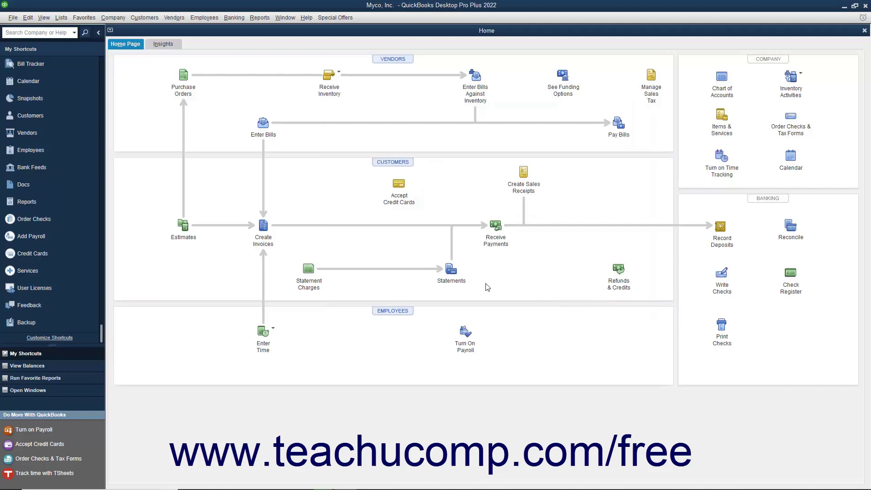
- Delete the Backup shortcut in Customize Icon Bar and save the change
left_click(44, 18)
left_click(69, 97)
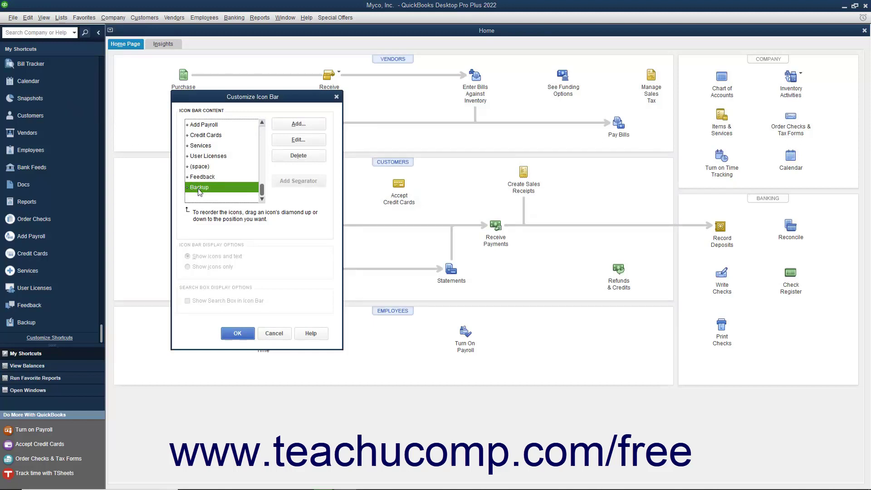
left_click(295, 157)
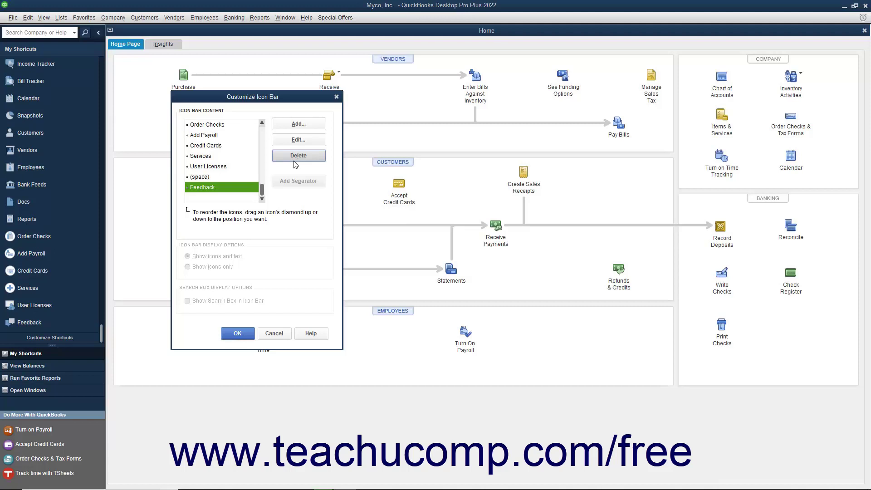
left_click(237, 333)
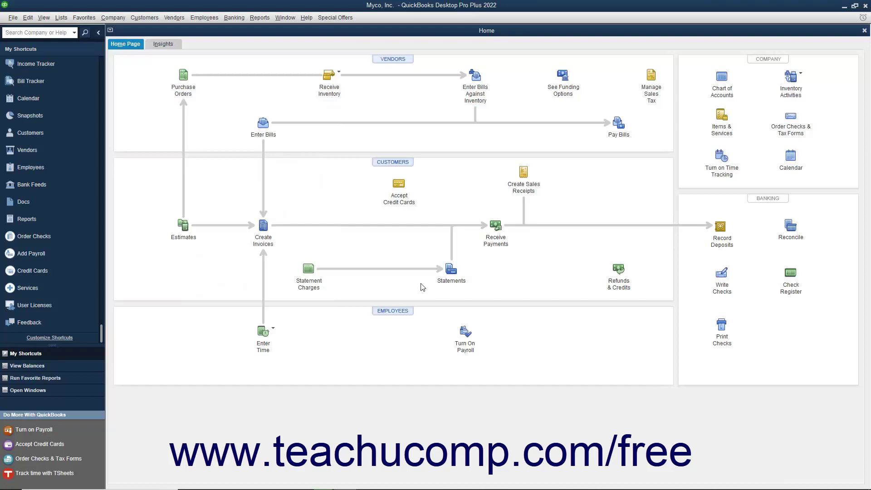
- Open Receive Payments from the Home page and show the View menu
left_click(490, 234)
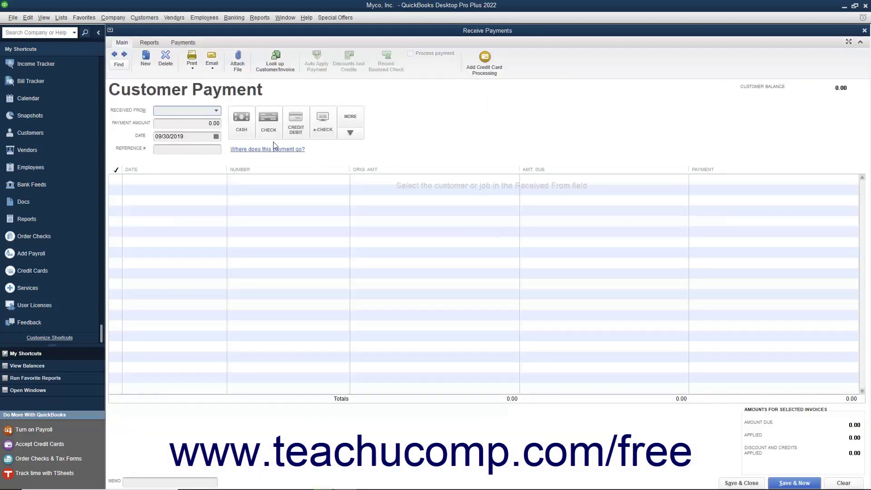
left_click(43, 18)
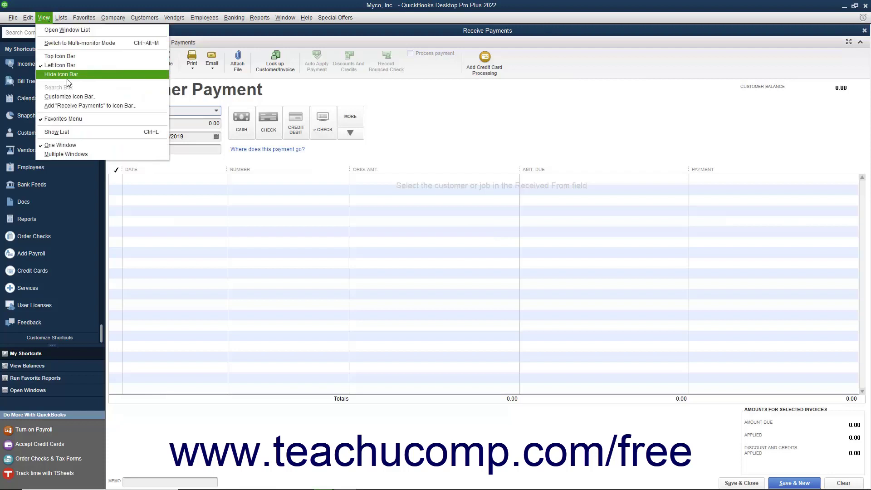
- Add the Receive Payments window to the icon bar as a Payment shortcut
left_click(73, 106)
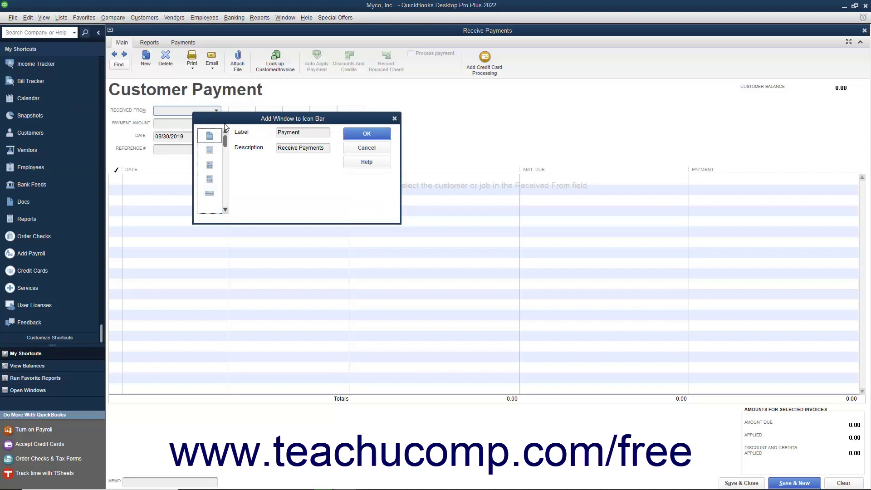
left_click(351, 134)
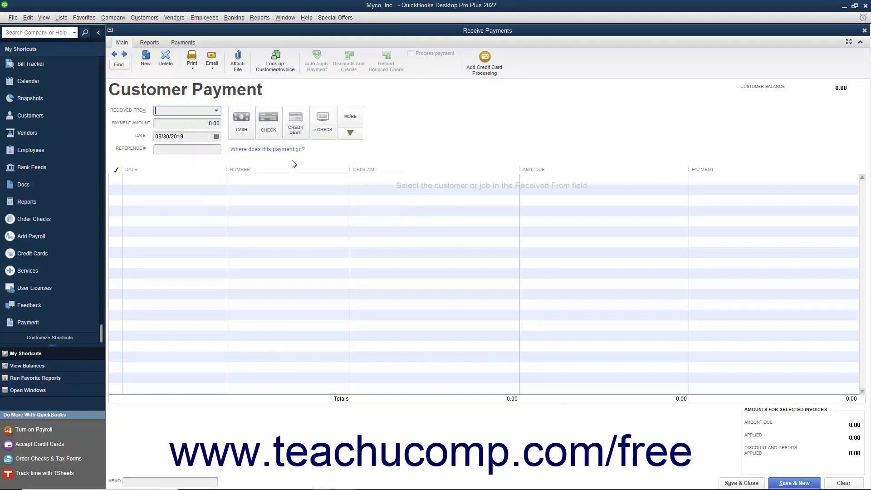